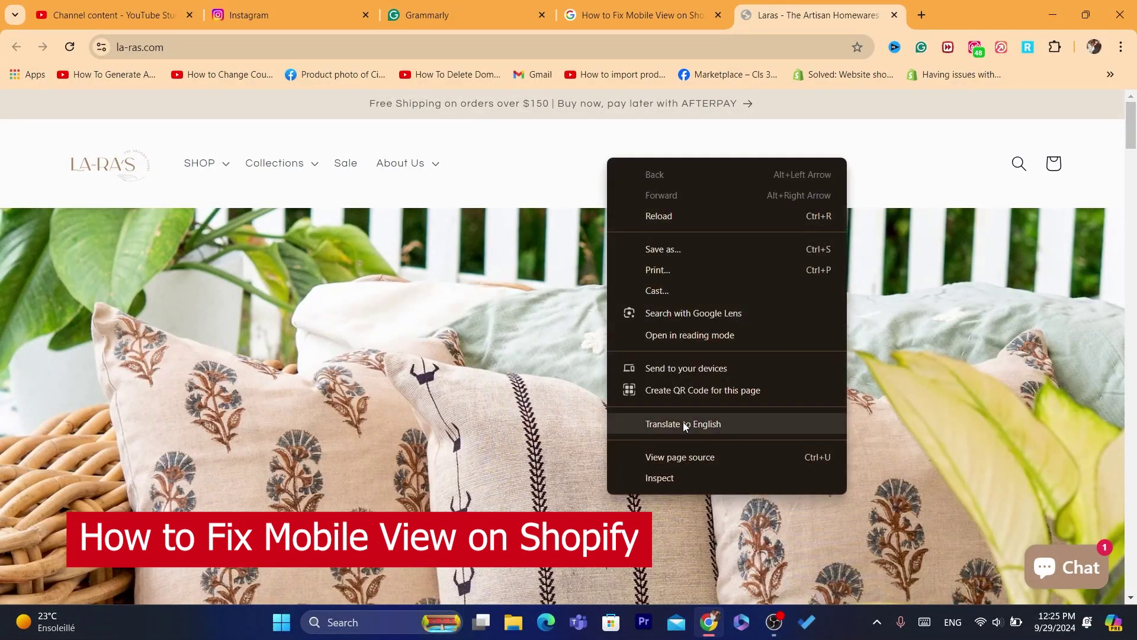
Preview the la-ras.com store as an iPhone 12 Pro in DevTools, then return to desktop view.
{"action": "left_click", "coordinate": [682, 480]}
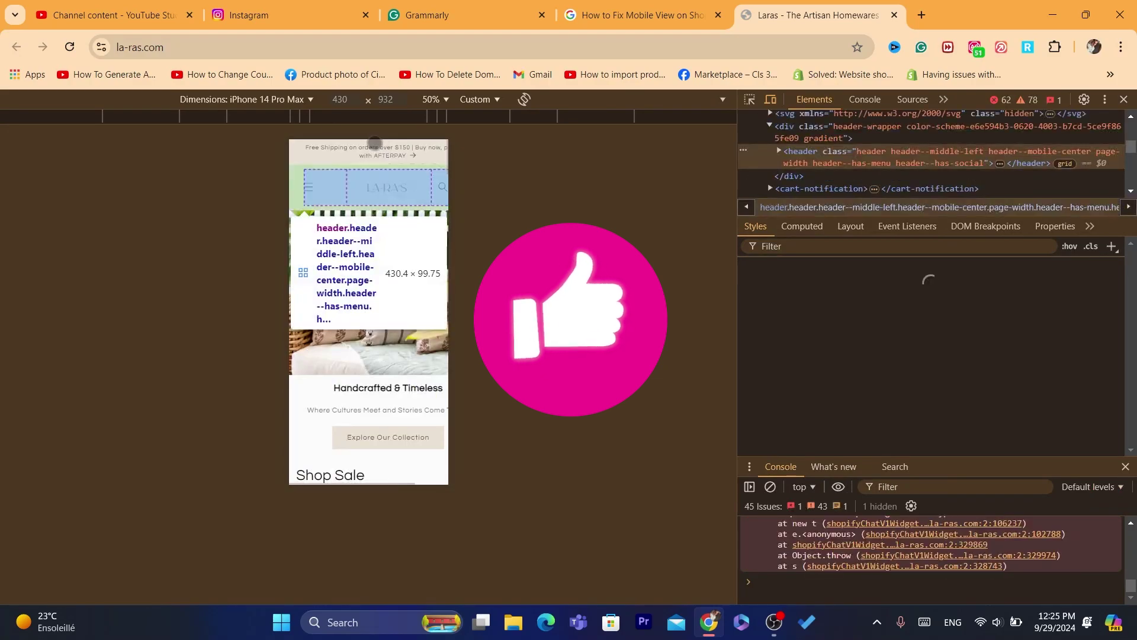
{"action": "left_click", "coordinate": [294, 100]}
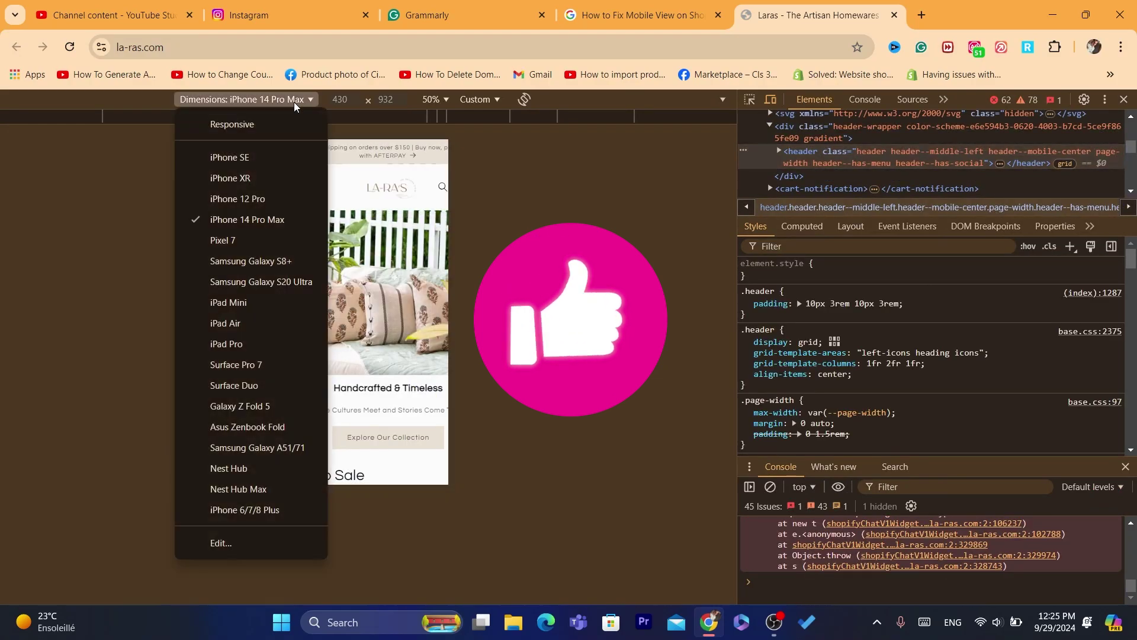
{"action": "left_click", "coordinate": [230, 199]}
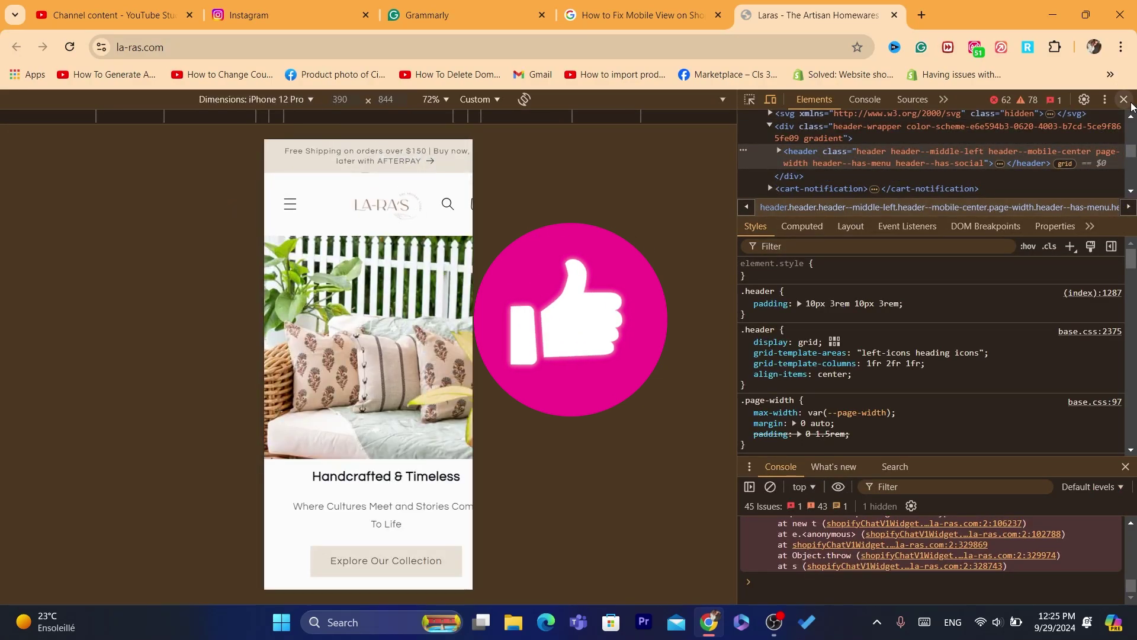
{"action": "left_click", "coordinate": [1129, 102]}
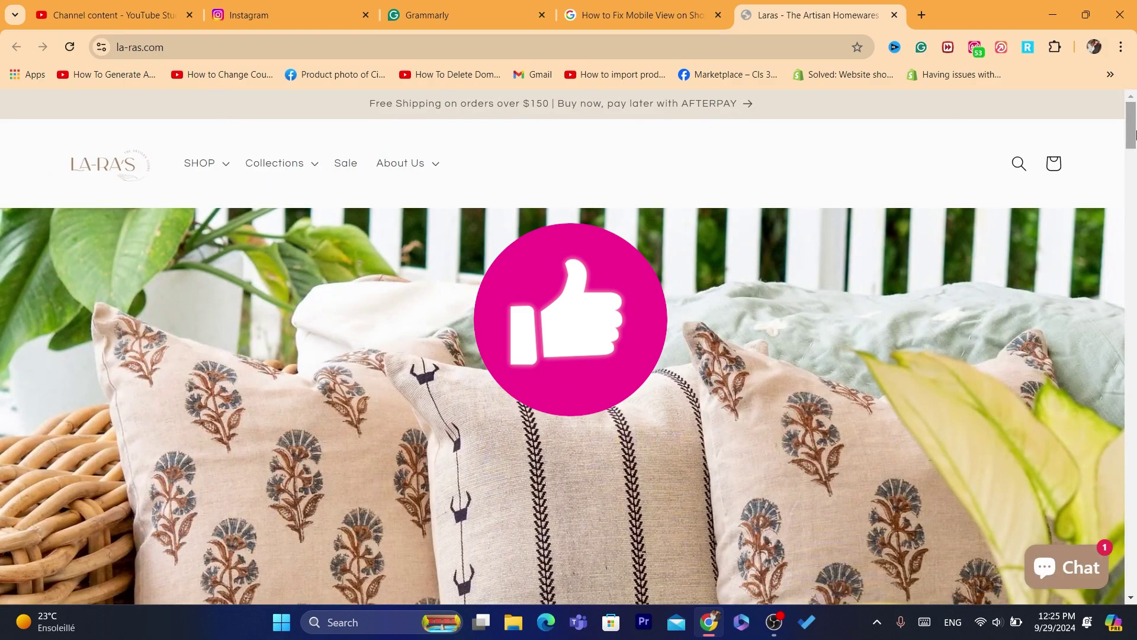
Scroll through the la-ras.com store page in desktop layout.
{"action": "left_click_drag", "start_coordinate": [1132, 118], "coordinate": [1132, 163]}
{"action": "scroll", "coordinate": [622, 211], "scroll_direction": "down", "scroll_amount": 5}
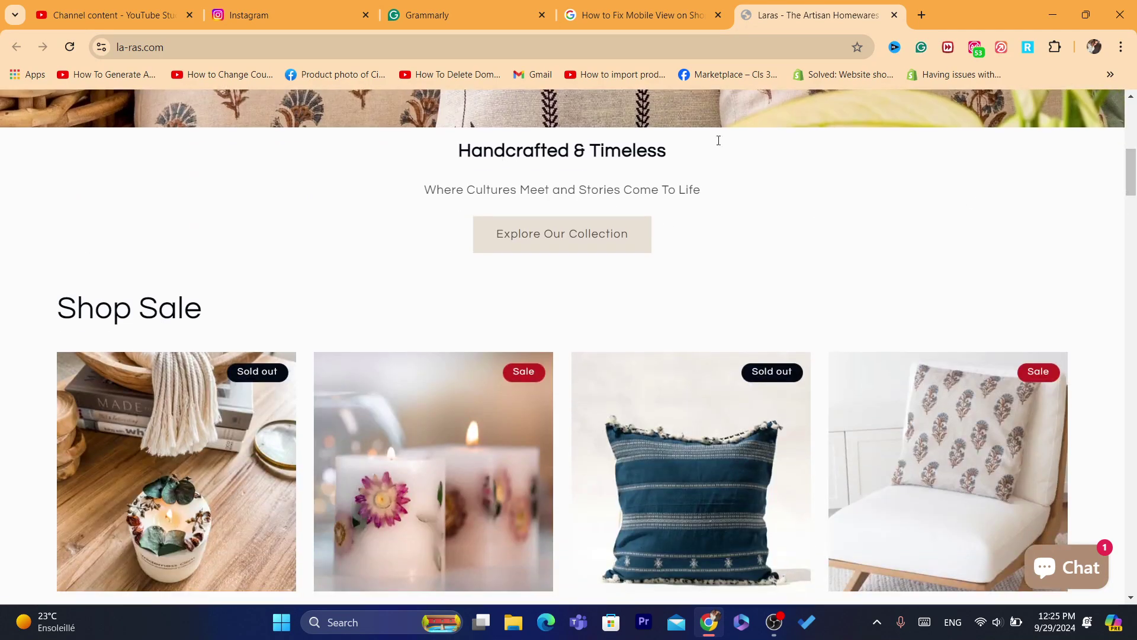
{"action": "left_click_drag", "start_coordinate": [1131, 172], "coordinate": [1133, 103]}
Go to shopify.com from the address bar suggestion.
{"action": "left_click", "coordinate": [632, 56]}
{"action": "type", "text": "s"}
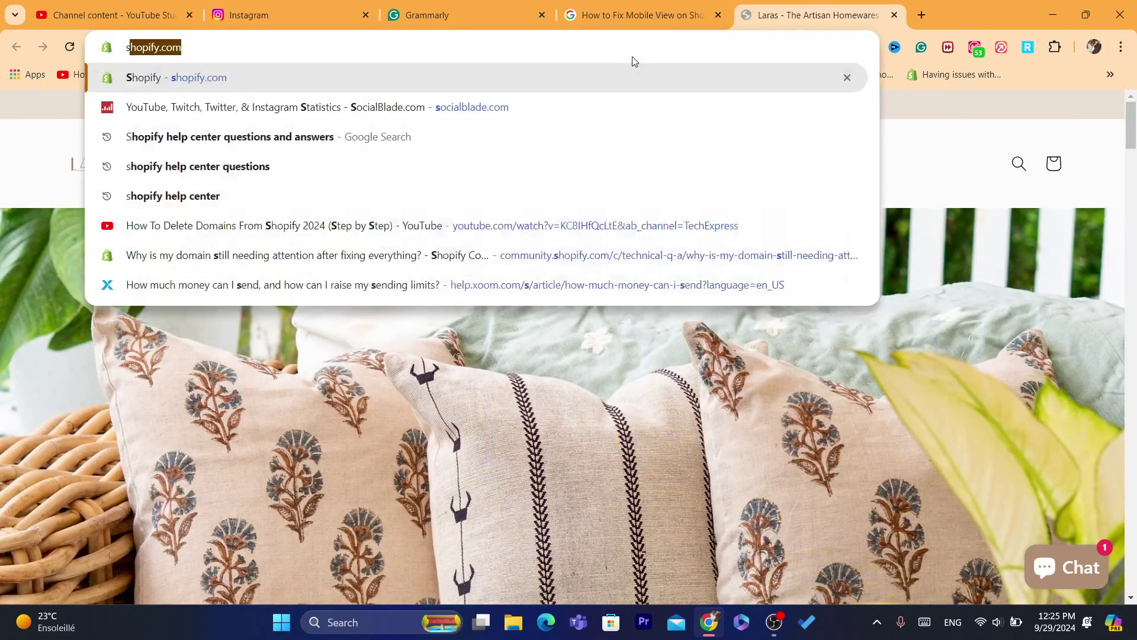
{"action": "type", "text": "h"}
{"action": "left_click", "coordinate": [589, 72]}
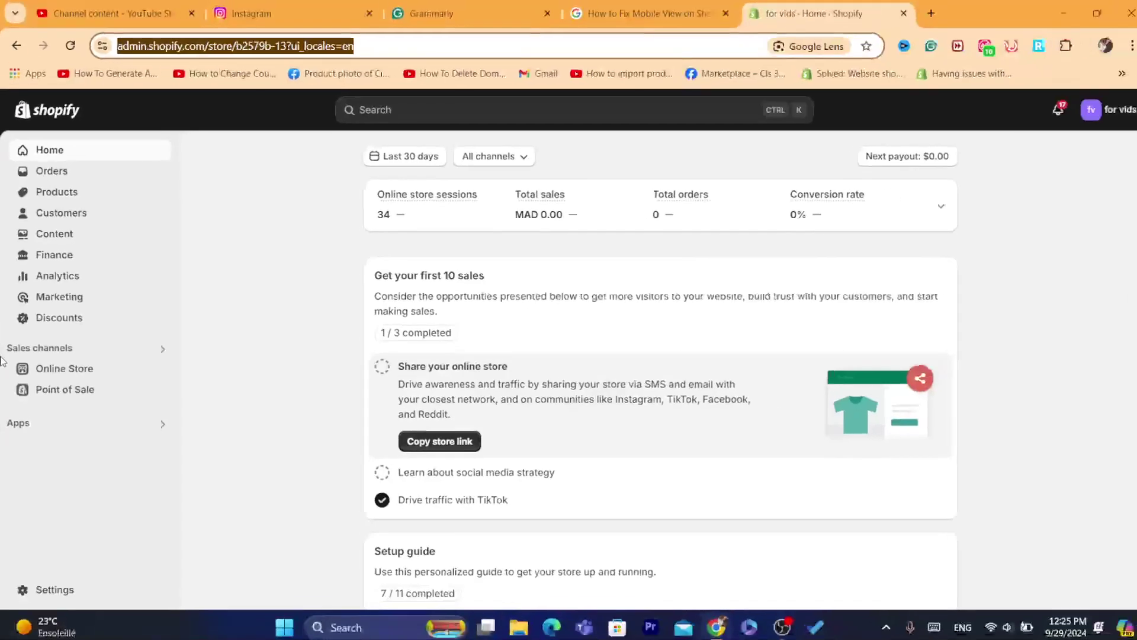
Open the Online Store Themes page and start customizing the current Dawn theme.
{"action": "left_click", "coordinate": [73, 369]}
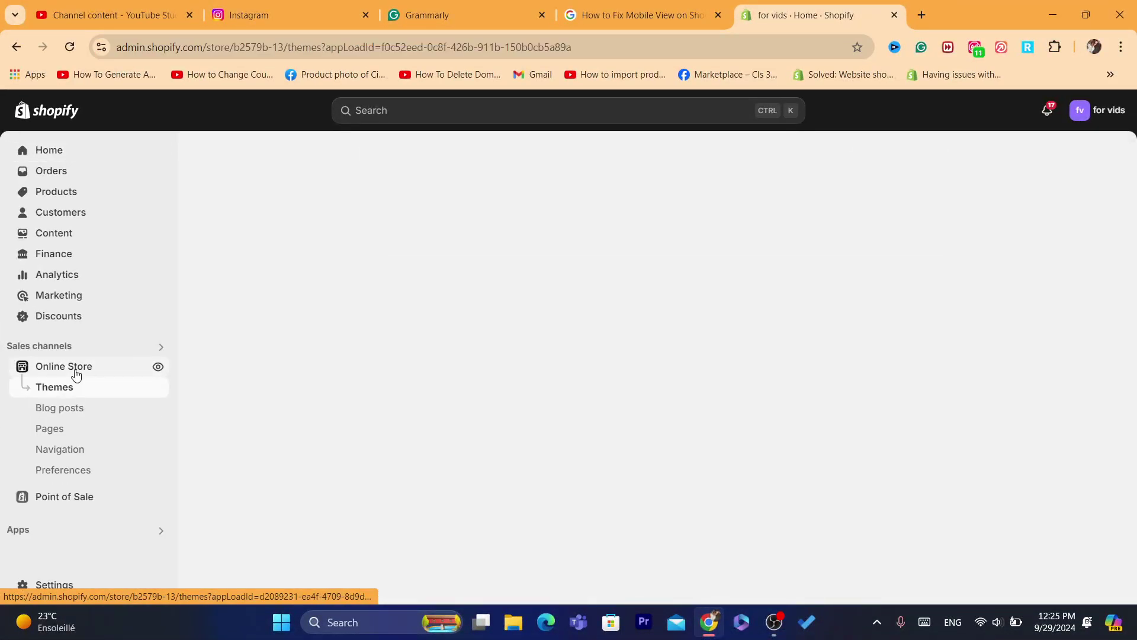
{"action": "left_click", "coordinate": [774, 622]}
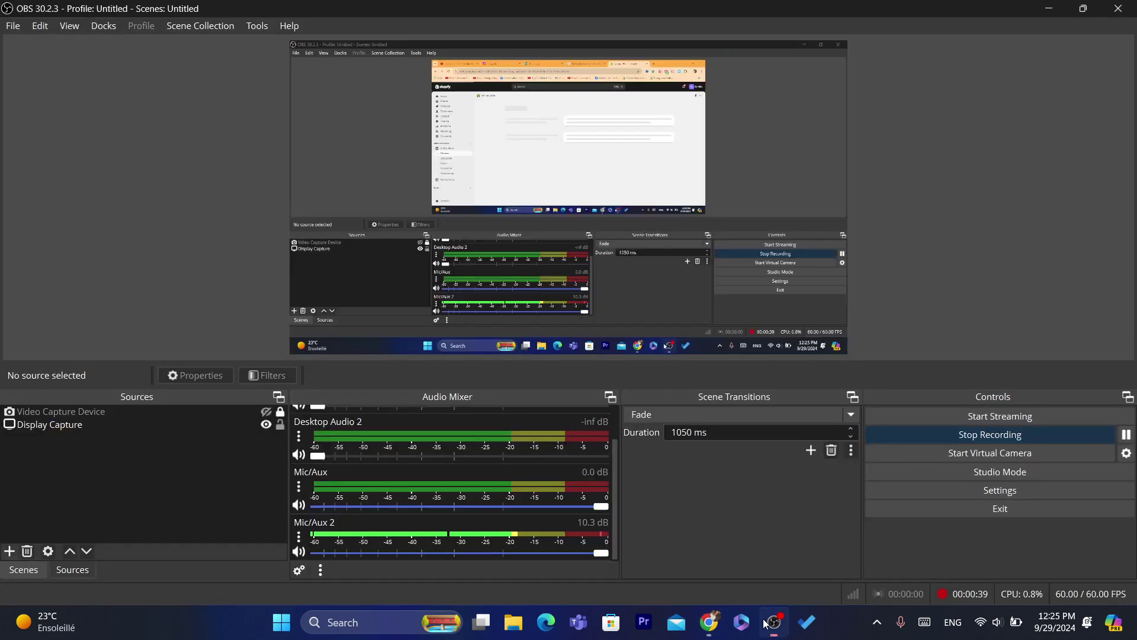
{"action": "left_click", "coordinate": [699, 614]}
{"action": "scroll", "coordinate": [948, 444], "scroll_direction": "down", "scroll_amount": 2}
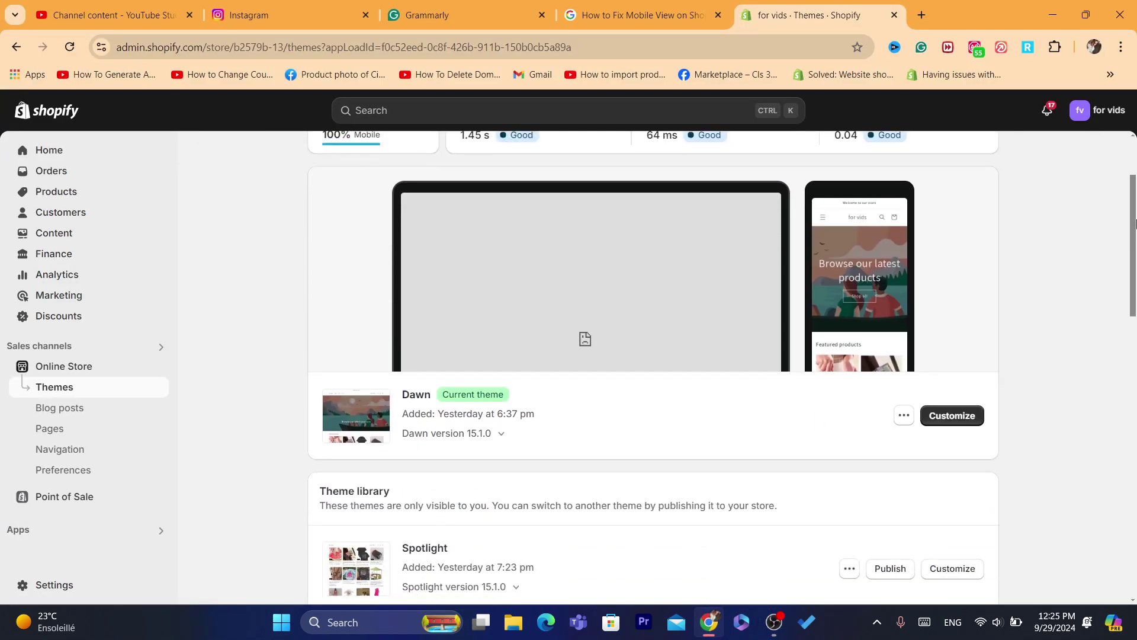
{"action": "left_click", "coordinate": [955, 417]}
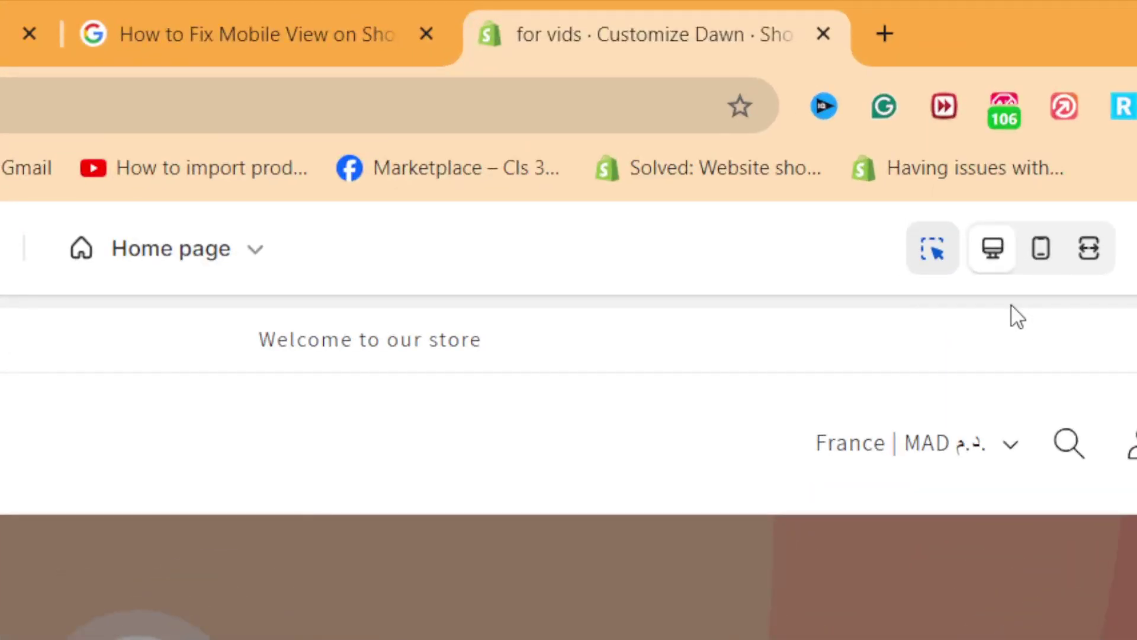
Switch the Dawn theme editor preview to the mobile layout.
{"action": "left_click", "coordinate": [1041, 255]}
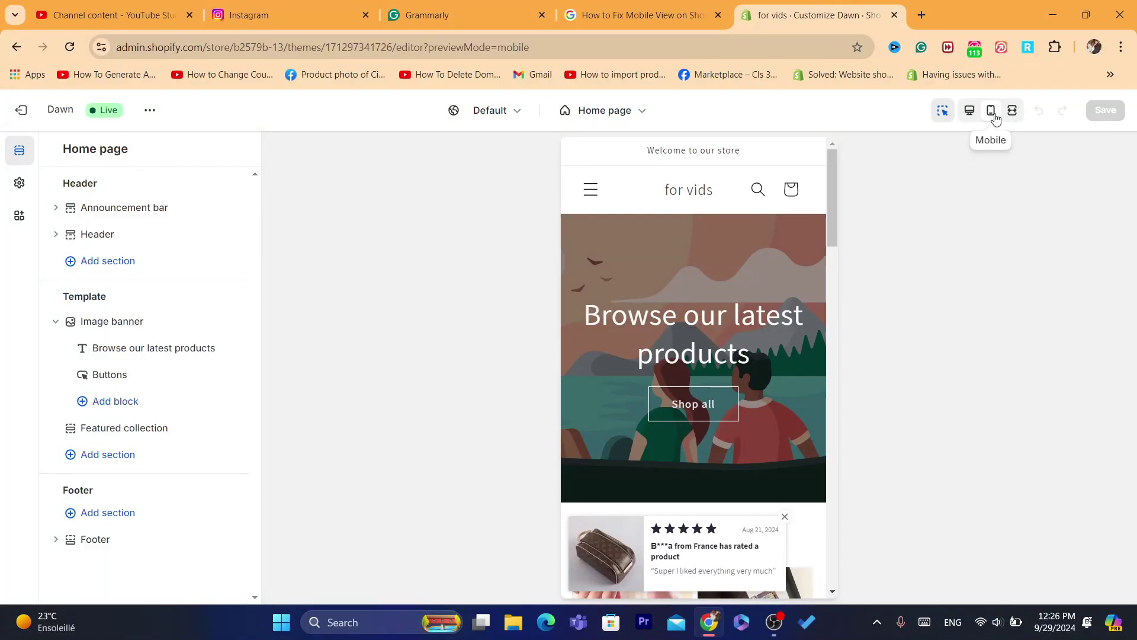
{"action": "left_click", "coordinate": [775, 622]}
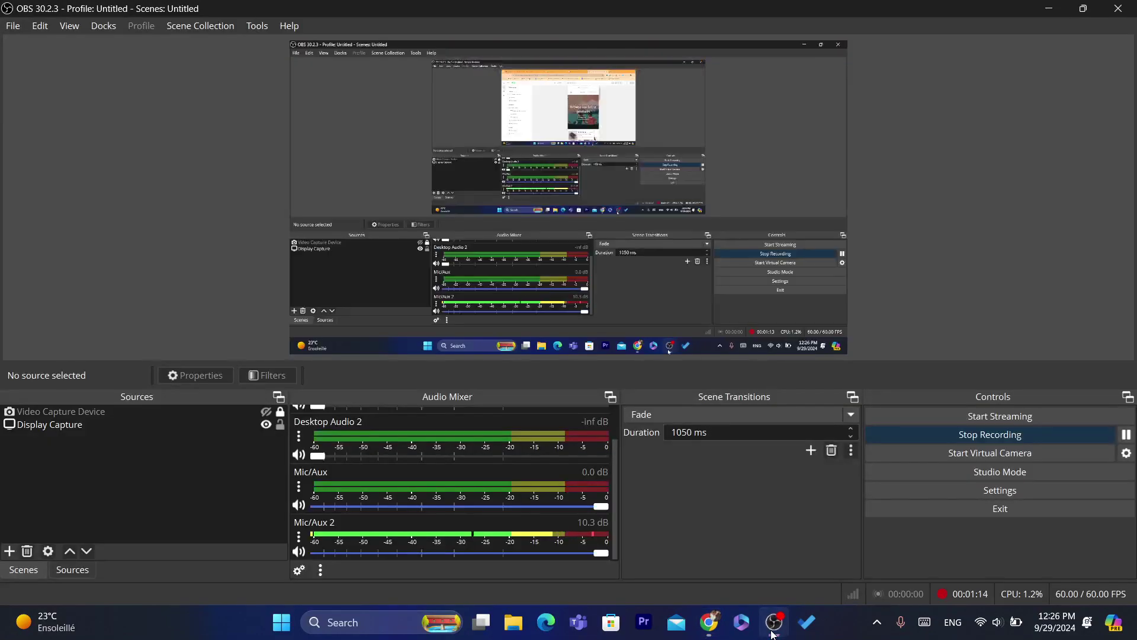
{"action": "left_click", "coordinate": [774, 622]}
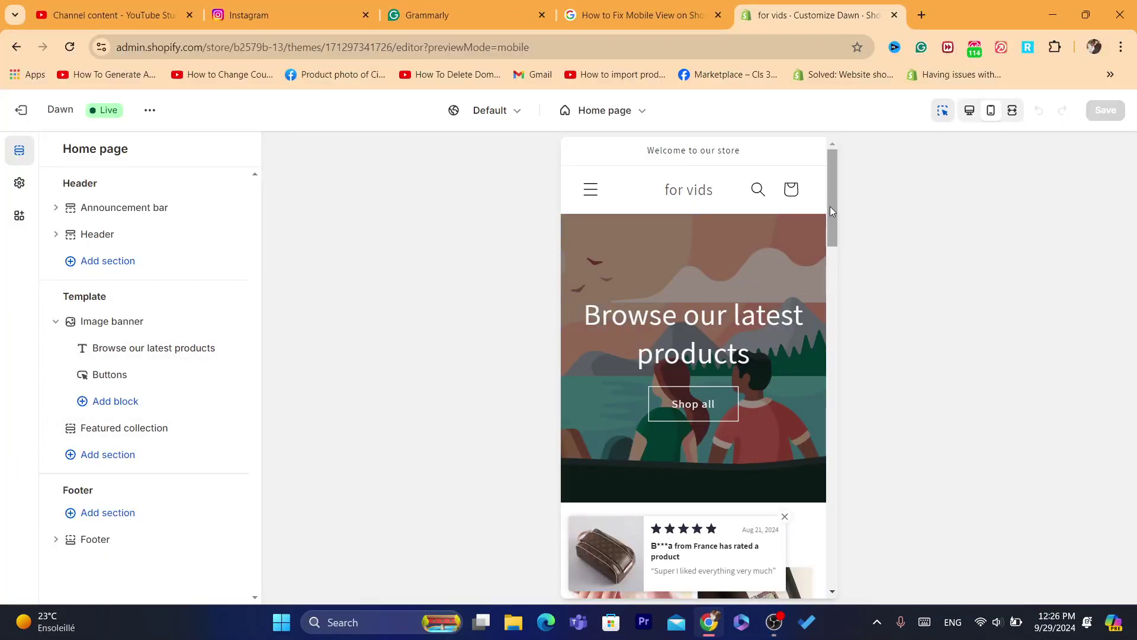
{"action": "left_click_drag", "start_coordinate": [830, 206], "coordinate": [832, 183]}
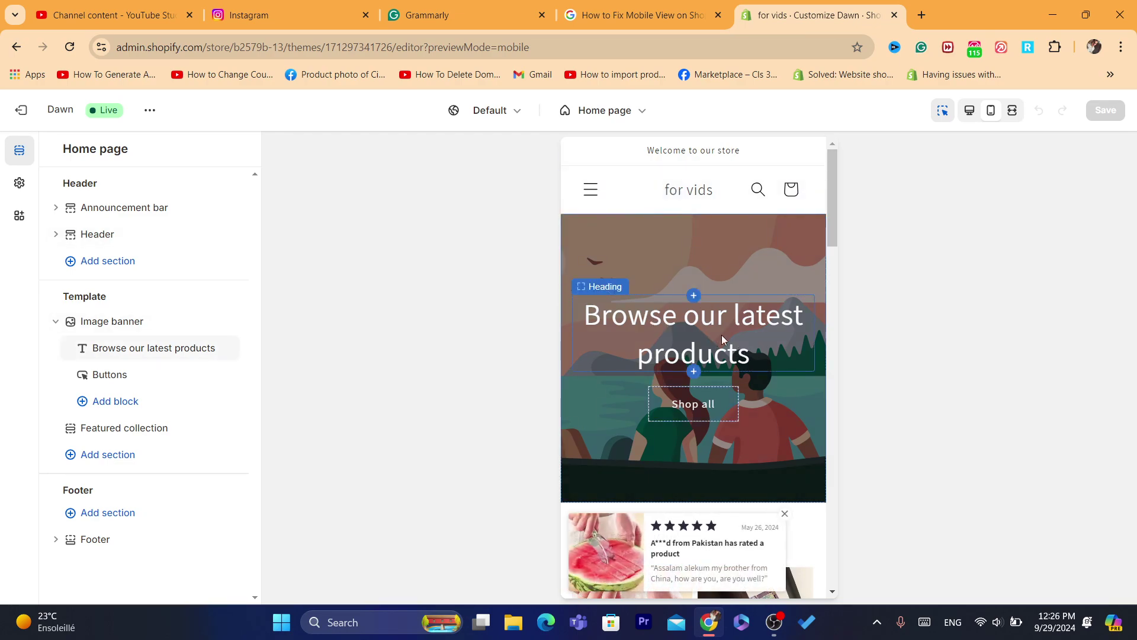
Inspect the 'Browse our latest products' heading and Image banner settings, then return to the section list.
{"action": "left_click", "coordinate": [770, 359]}
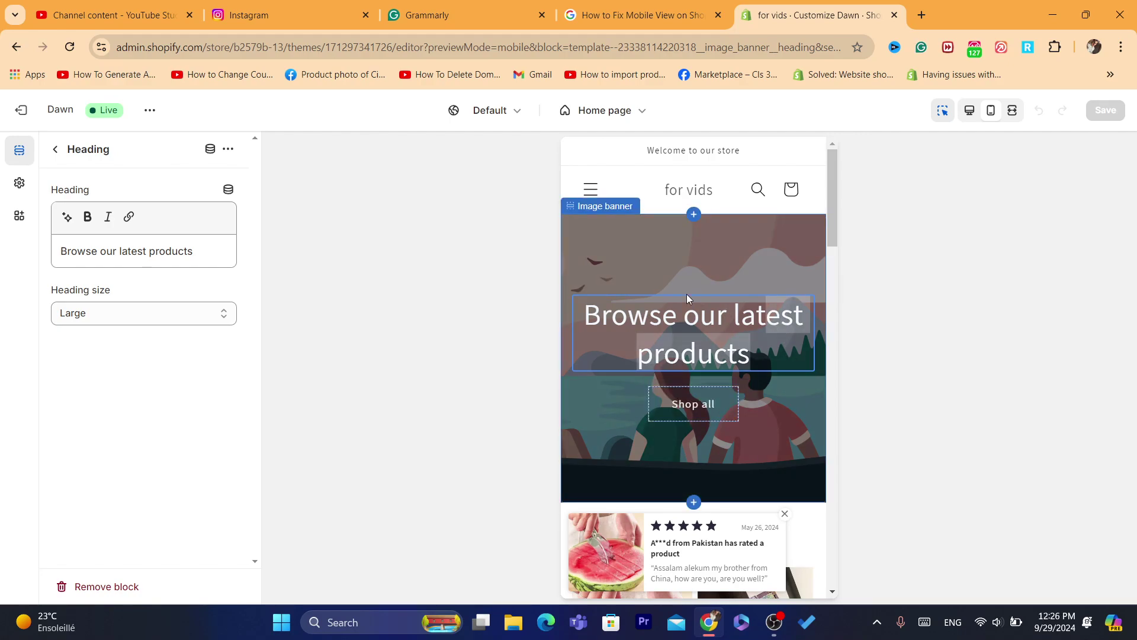
{"action": "left_click", "coordinate": [685, 271]}
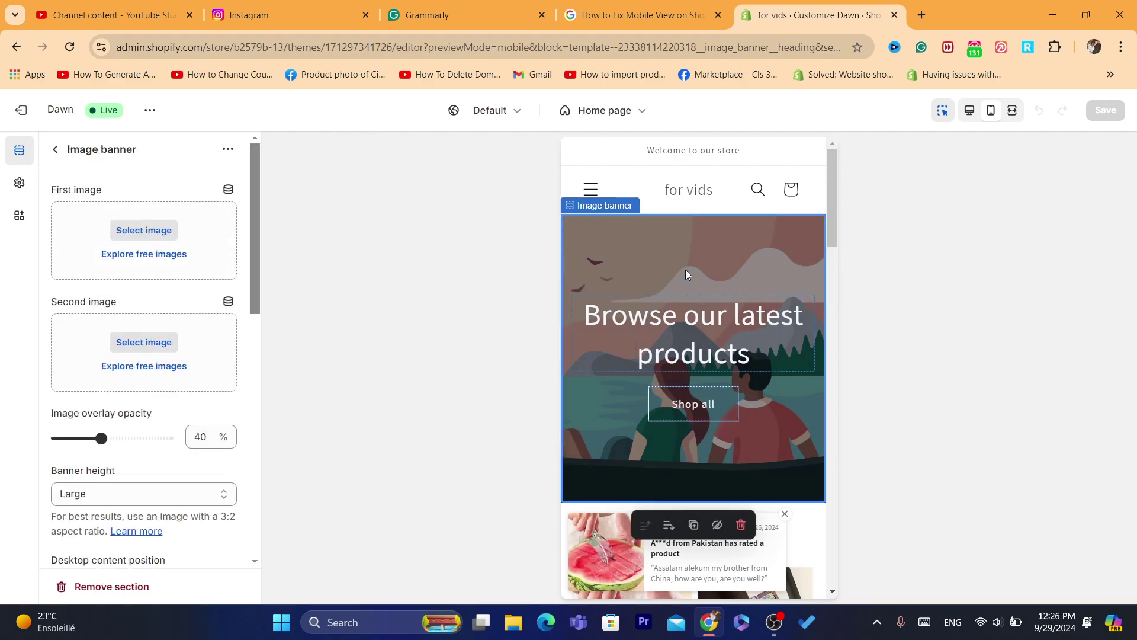
{"action": "left_click", "coordinate": [669, 333]}
{"action": "left_click_drag", "start_coordinate": [571, 340], "coordinate": [675, 392]}
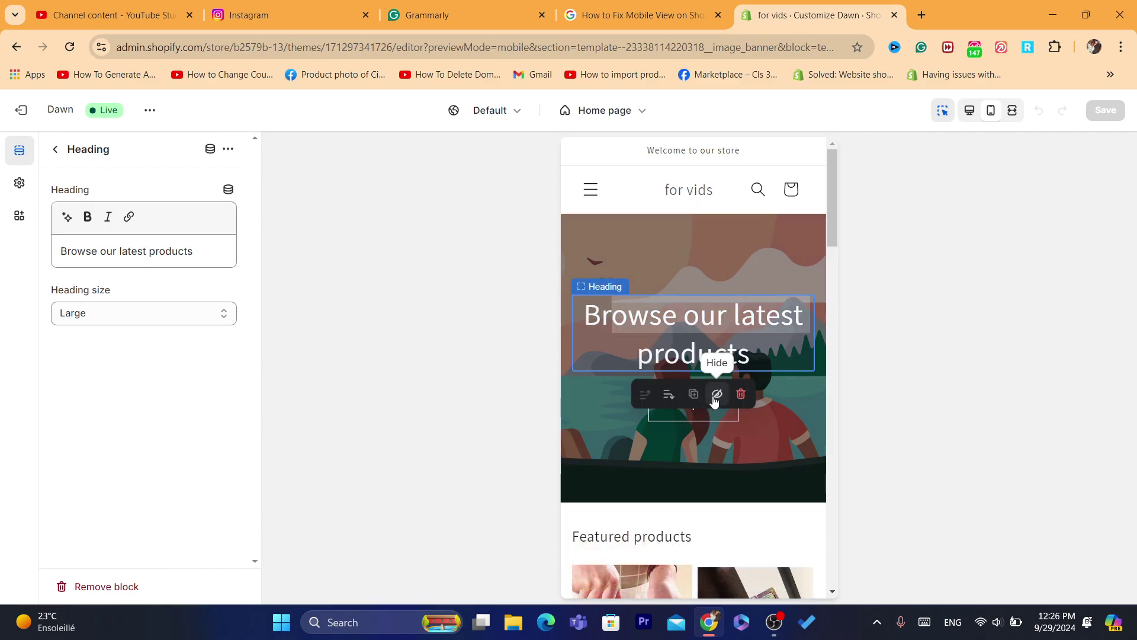
{"action": "left_click", "coordinate": [57, 148]}
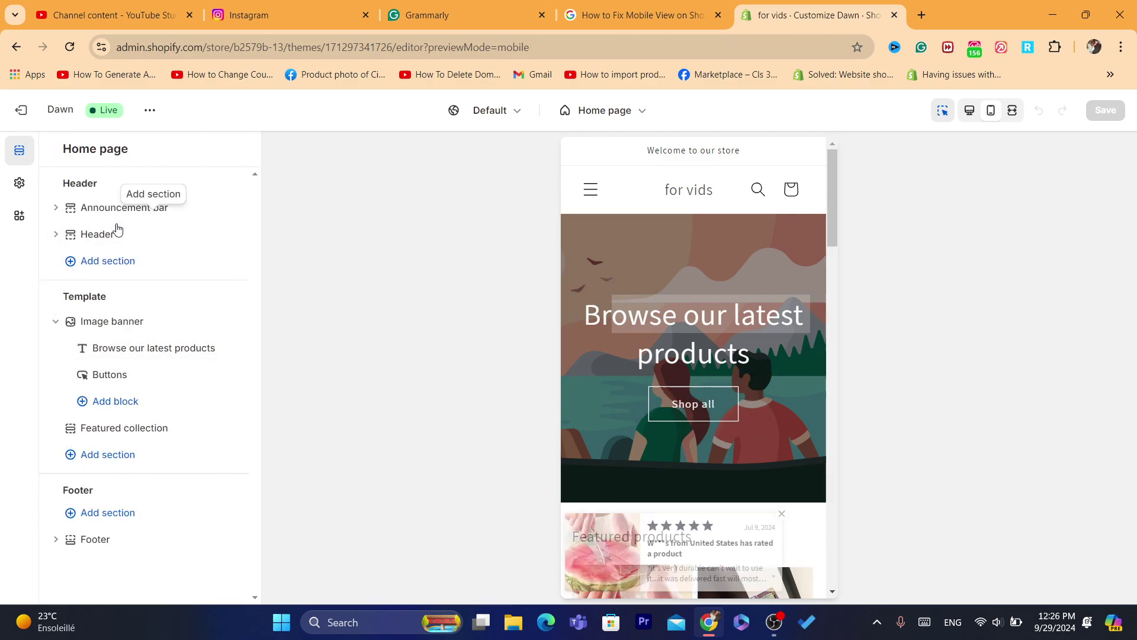
In the Announcement bar settings, toggle the separator line off and on, and show desktop social icons.
{"action": "left_click", "coordinate": [94, 209]}
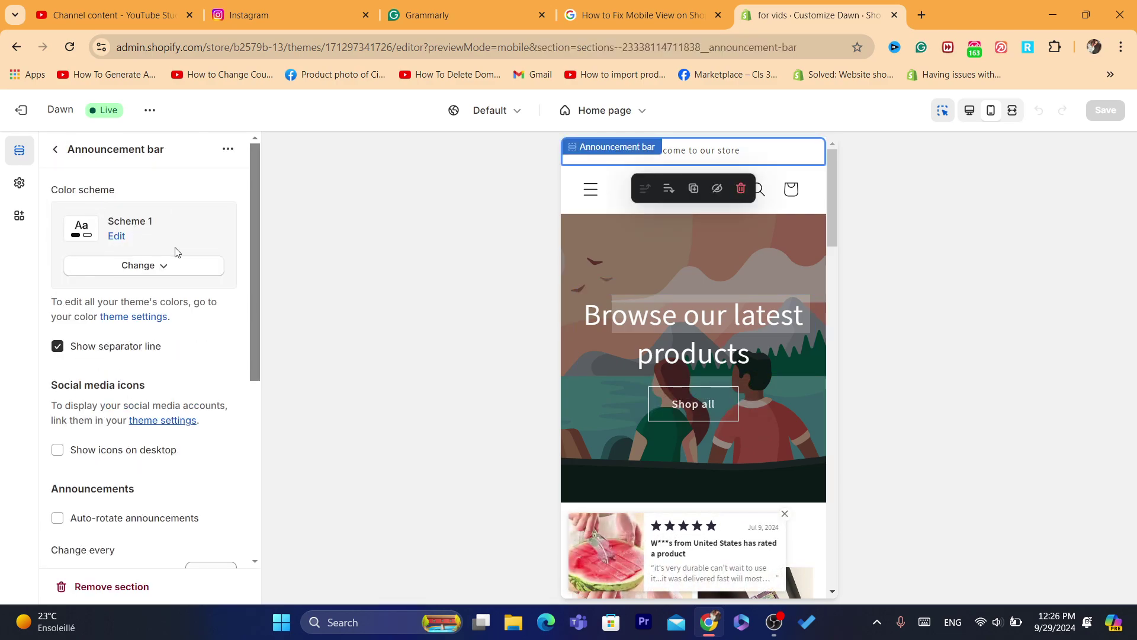
{"action": "left_click", "coordinate": [58, 348]}
{"action": "left_click", "coordinate": [57, 347]}
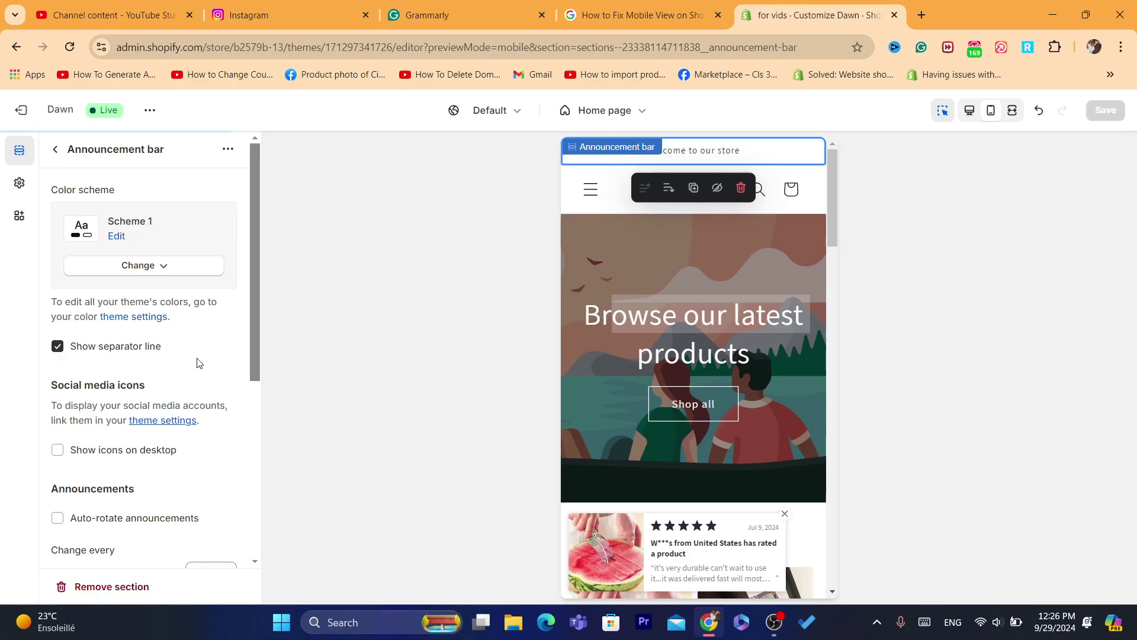
{"action": "left_click", "coordinate": [57, 450]}
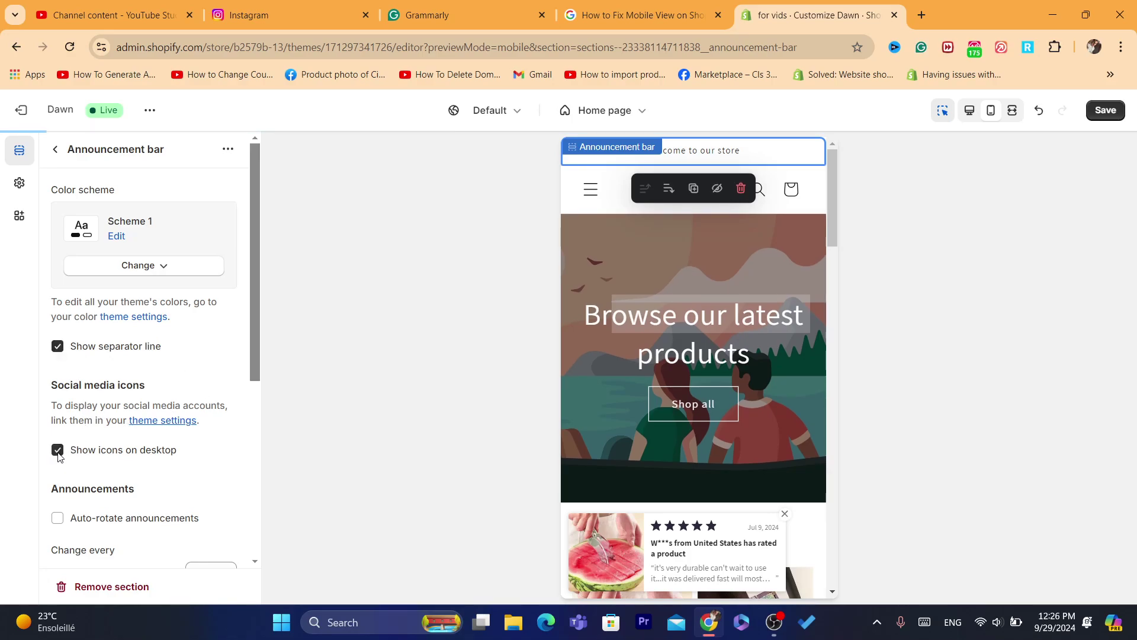
Turn the country/region selector on and back off, then return to the section list.
{"action": "left_click_drag", "start_coordinate": [255, 362], "coordinate": [258, 419]}
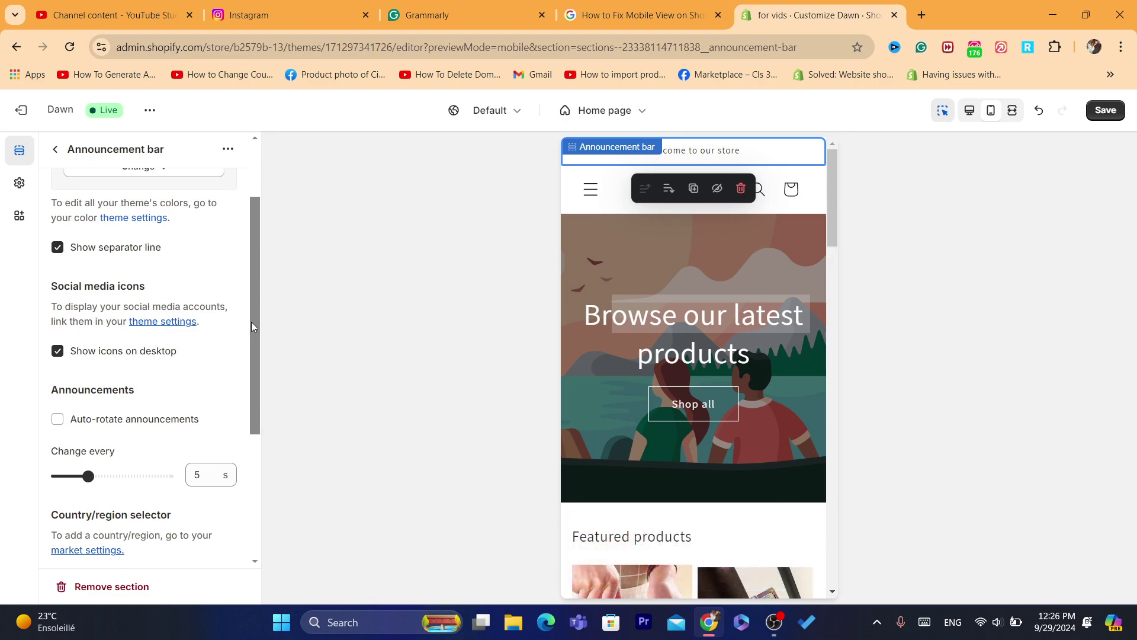
{"action": "left_click_drag", "start_coordinate": [253, 326], "coordinate": [261, 379]}
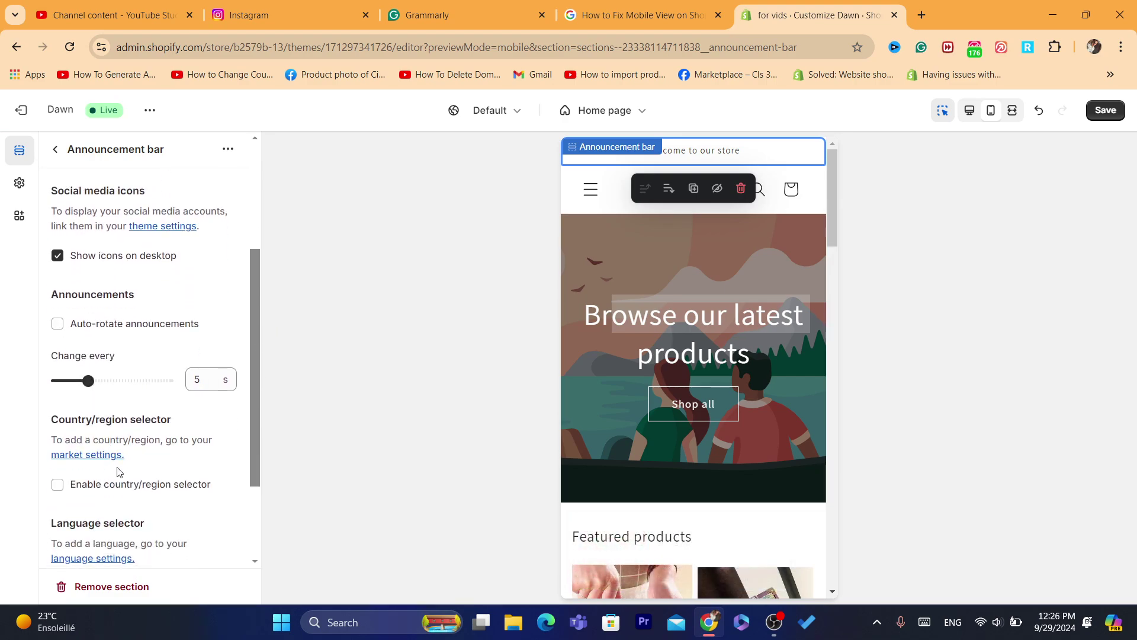
{"action": "left_click", "coordinate": [58, 484]}
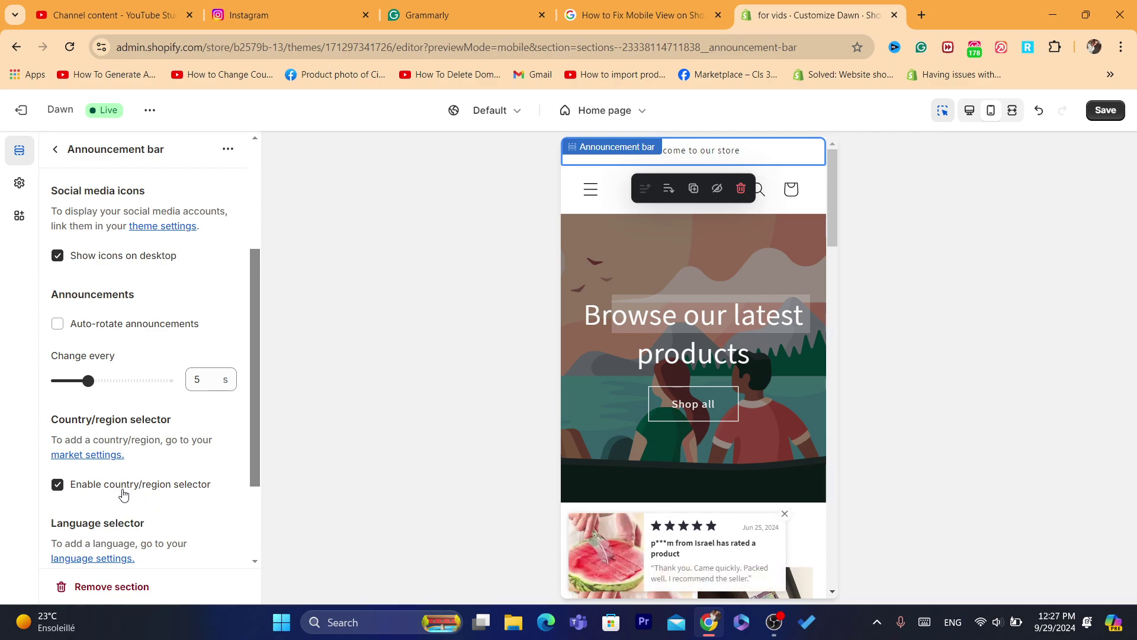
{"action": "left_click", "coordinate": [121, 487]}
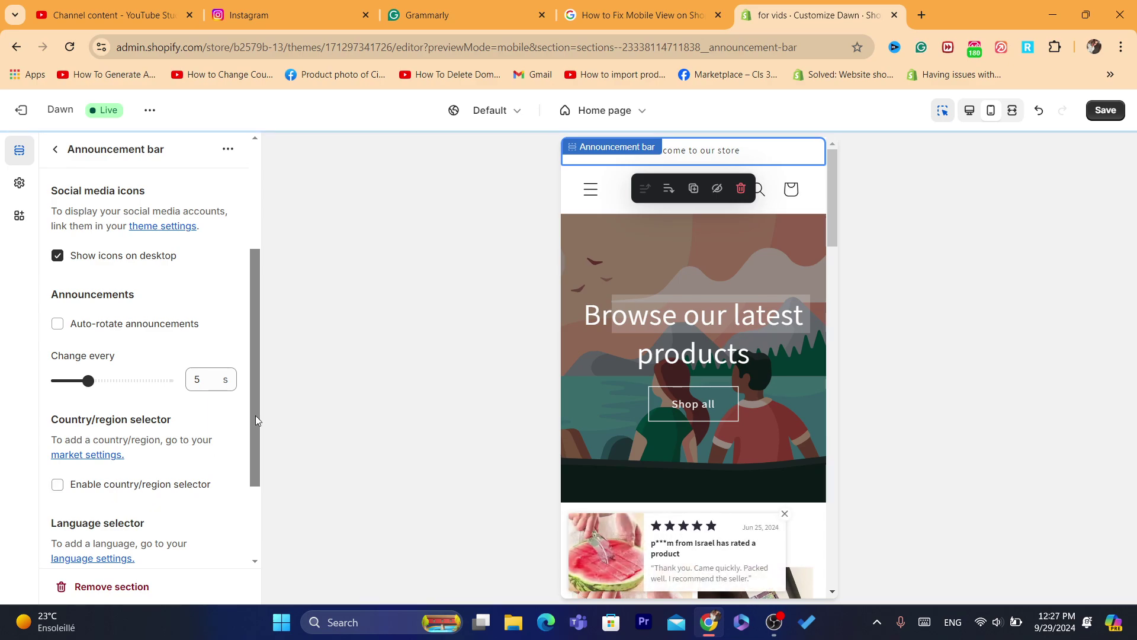
{"action": "left_click_drag", "start_coordinate": [257, 442], "coordinate": [254, 199]}
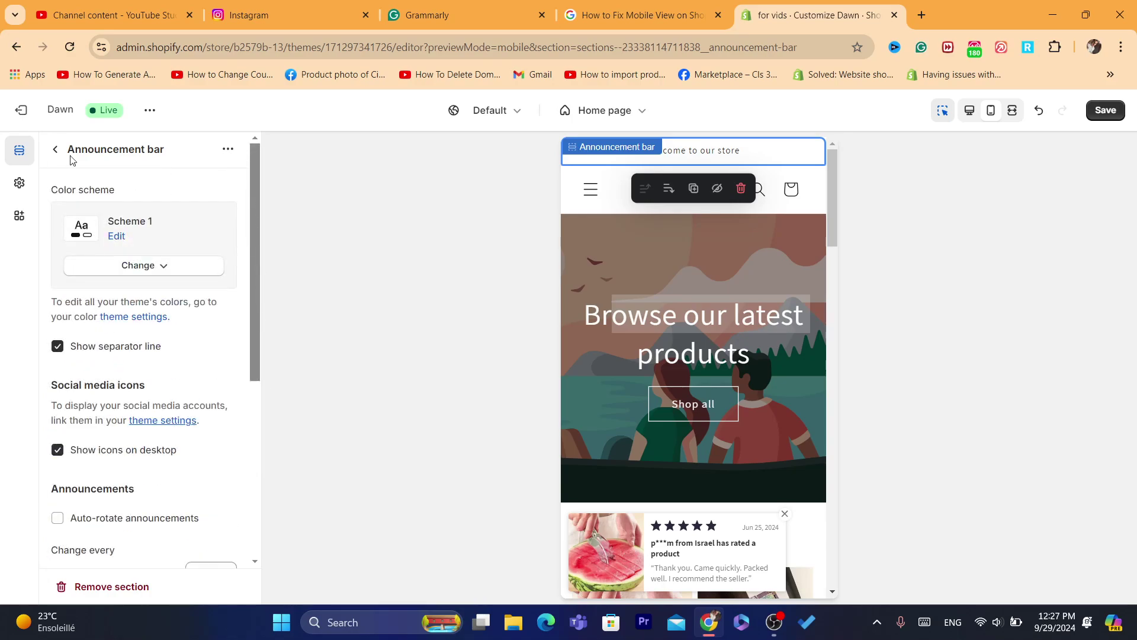
{"action": "left_click", "coordinate": [56, 150]}
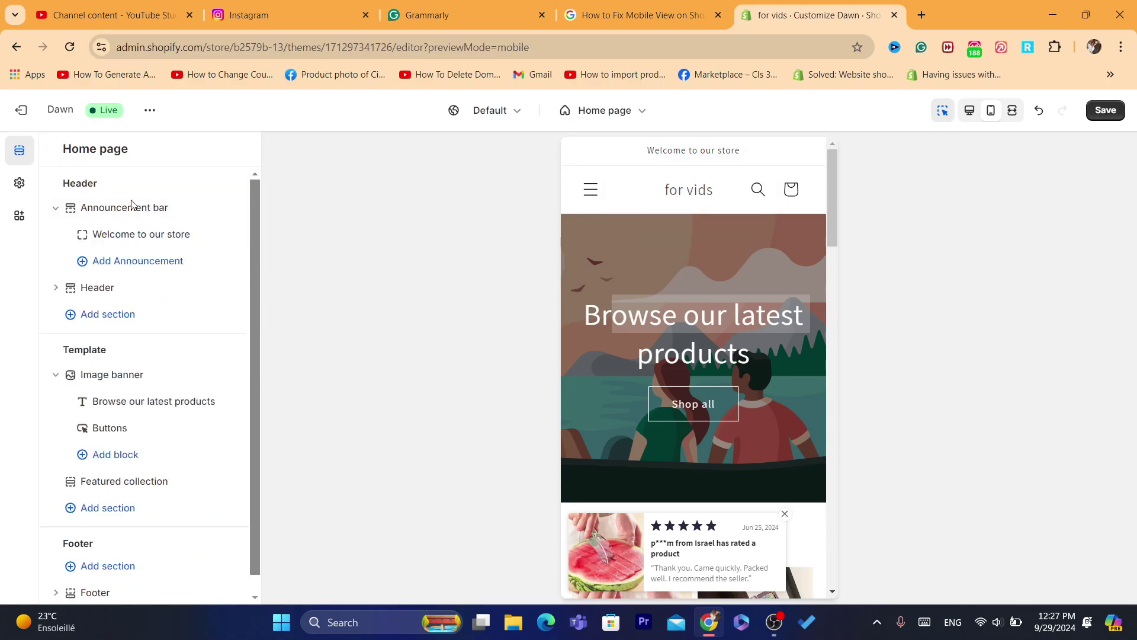
Set the image banner's first image to the plush lamb photo from existing files.
{"action": "left_click", "coordinate": [125, 382]}
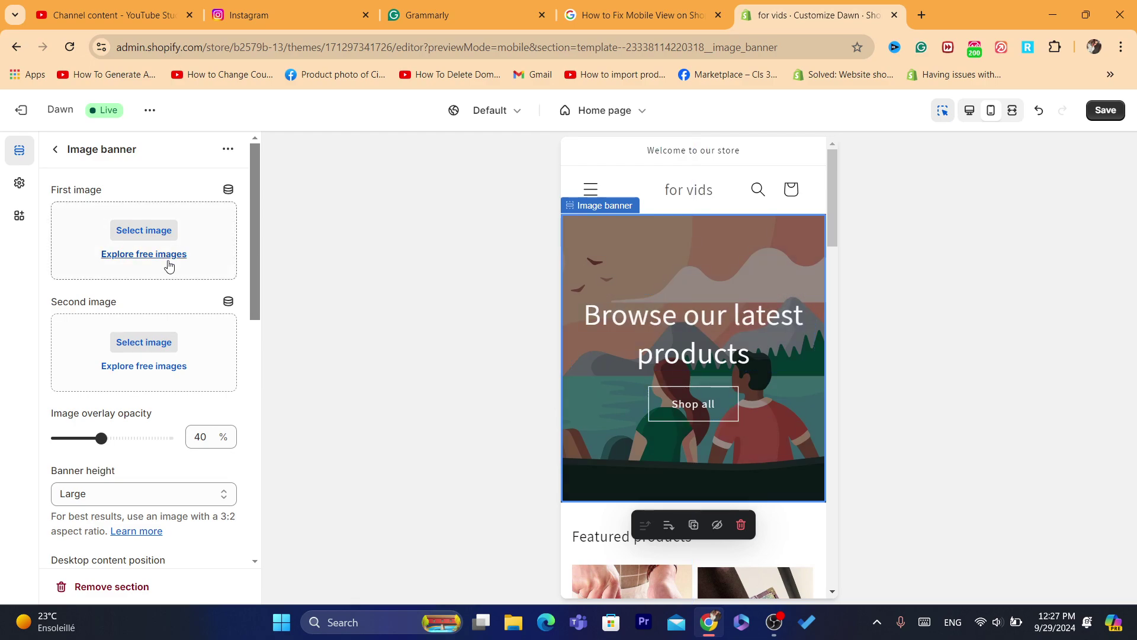
{"action": "left_click", "coordinate": [141, 231]}
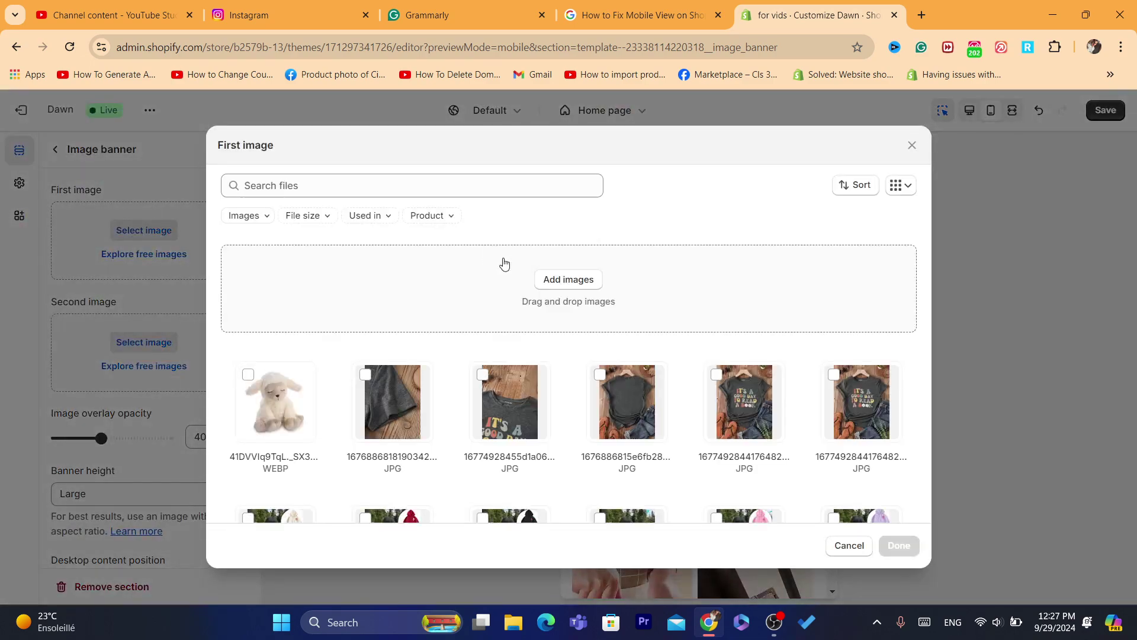
{"action": "left_click", "coordinate": [300, 369]}
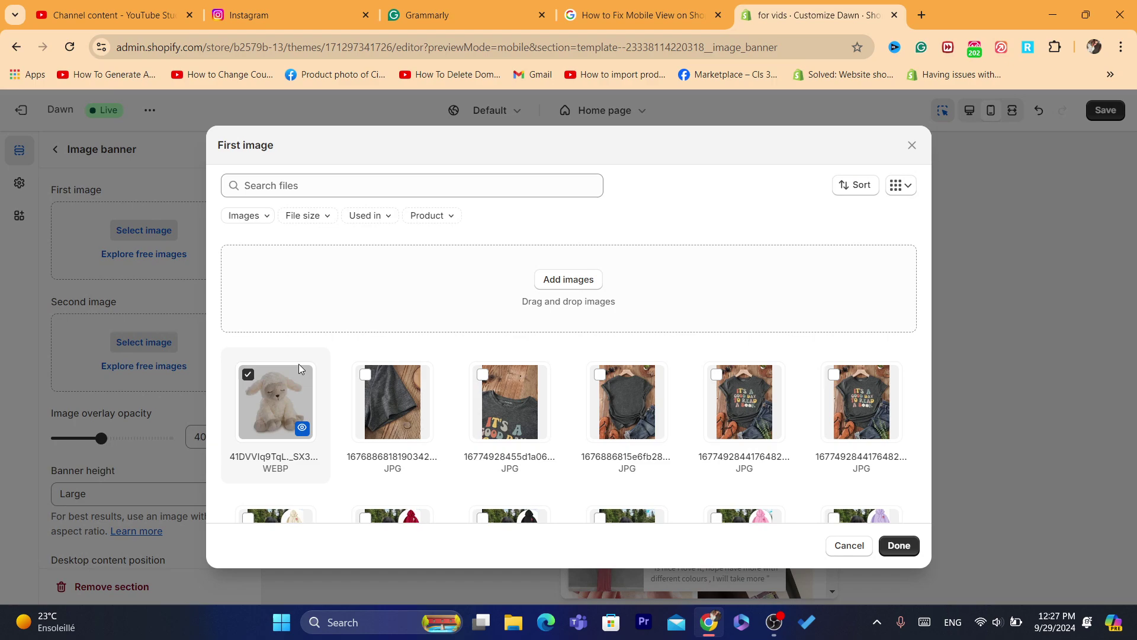
{"action": "left_click", "coordinate": [898, 545]}
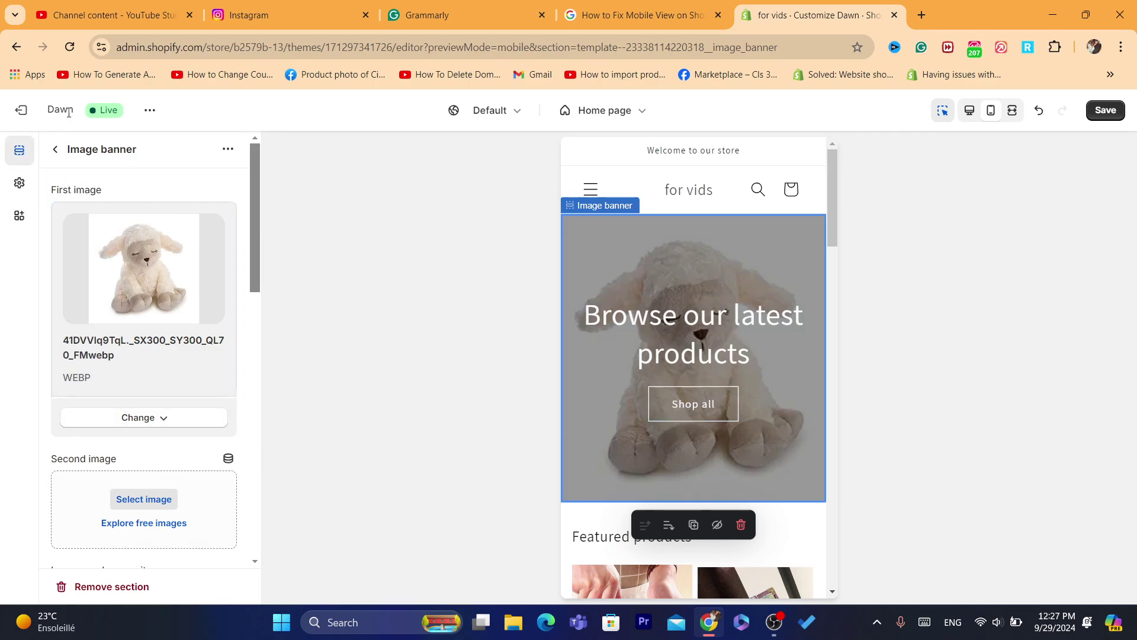
{"action": "left_click", "coordinate": [52, 149]}
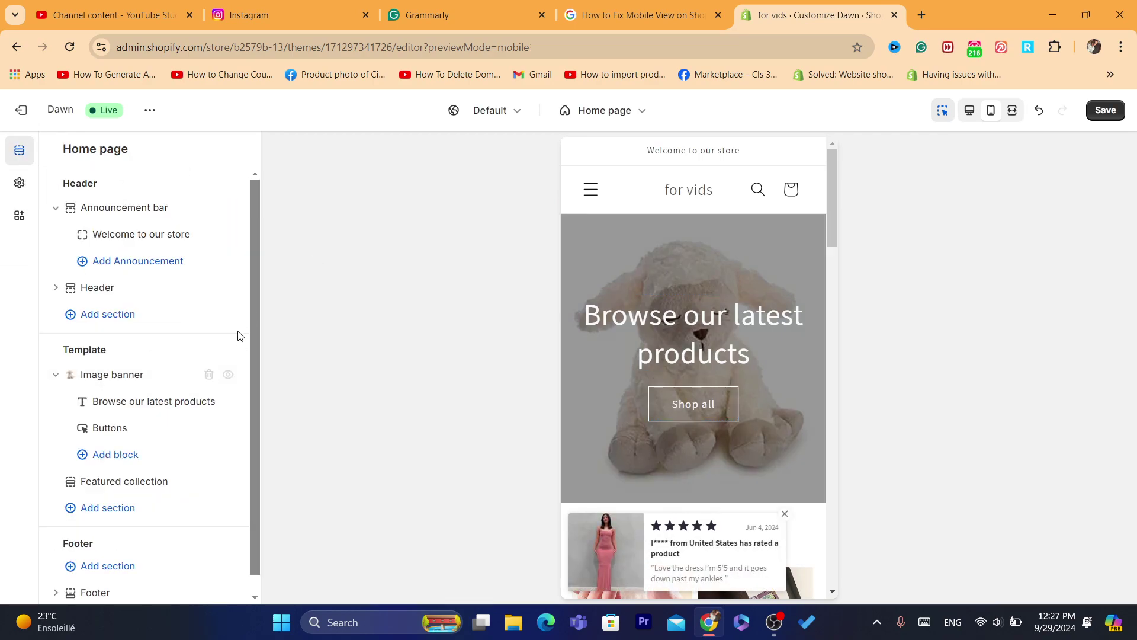
Delete 'latest' so the banner heading reads 'Browse our products'.
{"action": "left_click", "coordinate": [682, 337]}
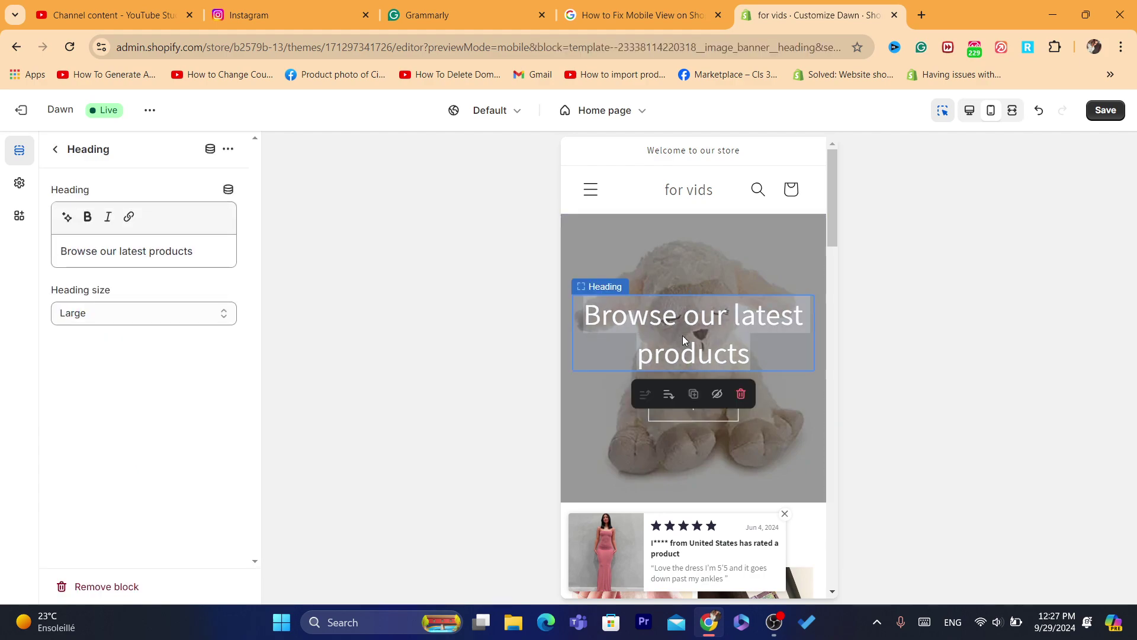
{"action": "triple_click", "coordinate": [142, 256]}
{"action": "left_click", "coordinate": [183, 250]}
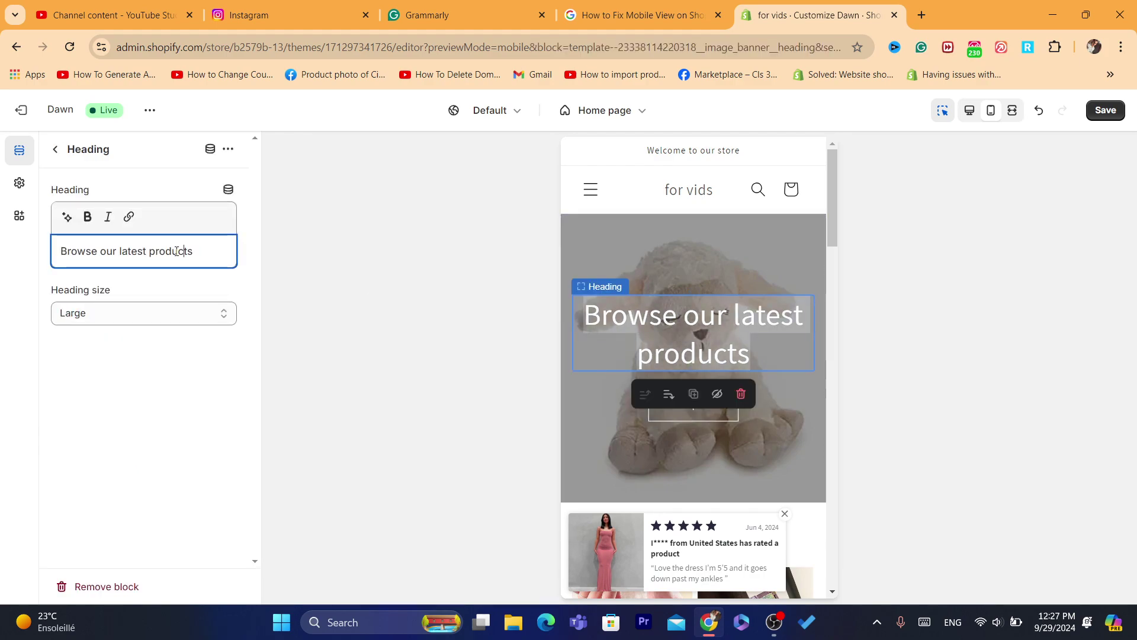
{"action": "double_click", "coordinate": [125, 253]}
{"action": "key", "text": "BackSpace"}
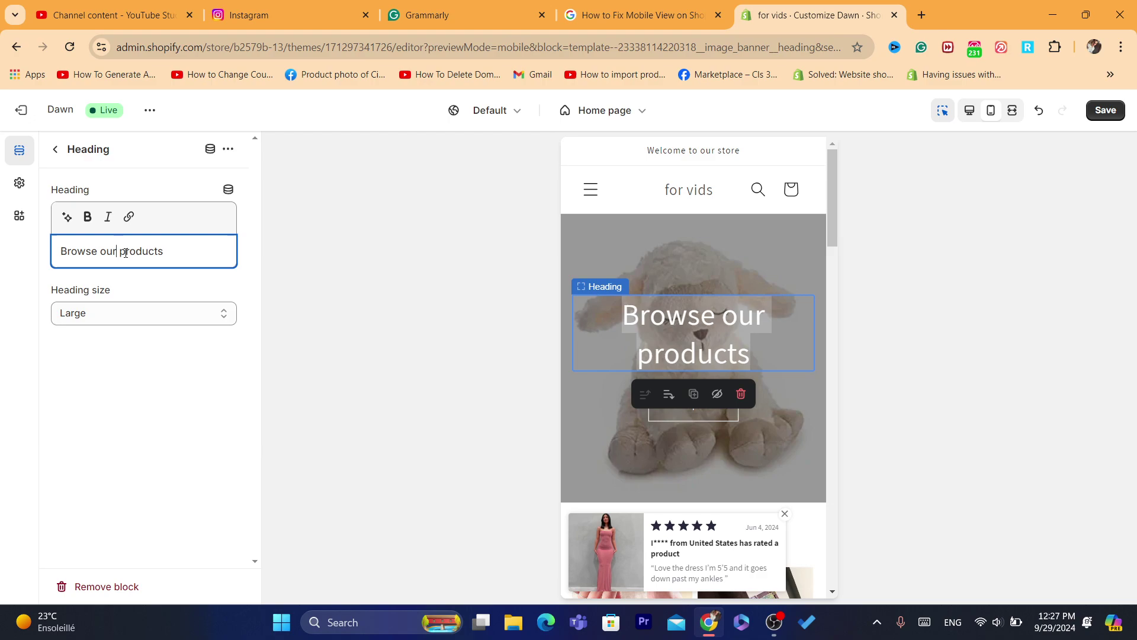
Make the heading bold and dismiss the AI text generator without generating anything.
{"action": "left_click", "coordinate": [87, 217]}
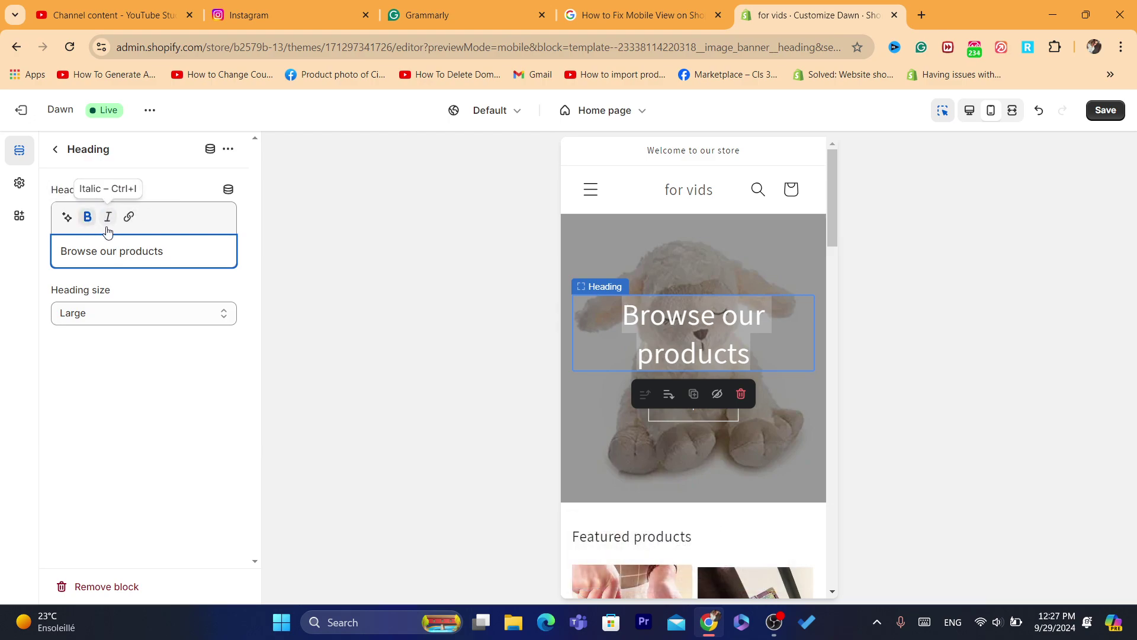
{"action": "left_click", "coordinate": [65, 219]}
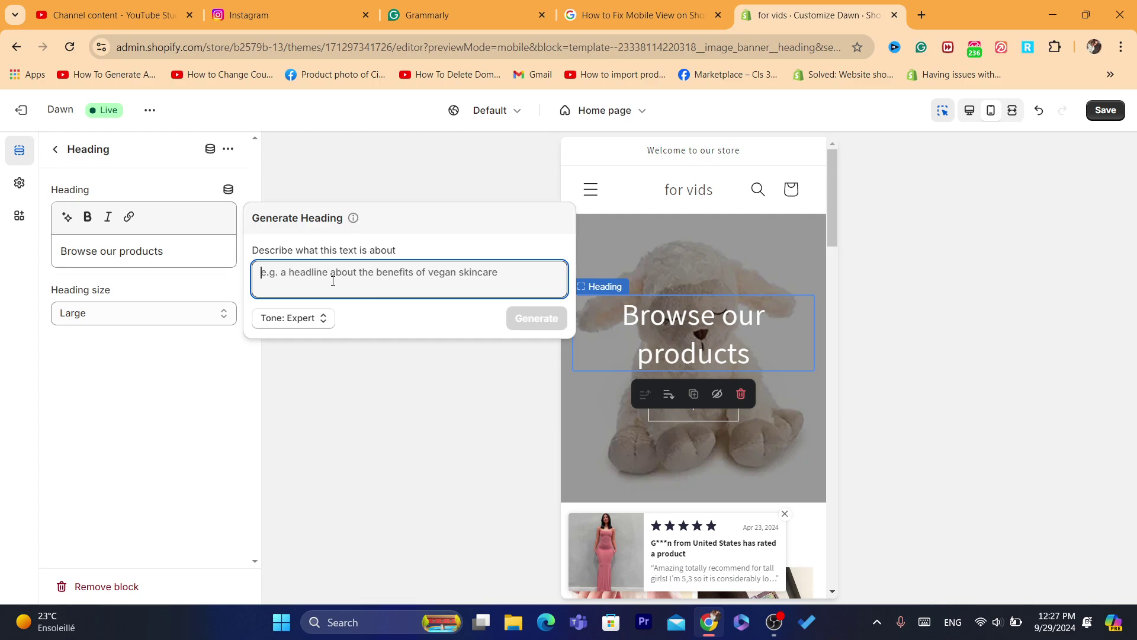
{"action": "left_click", "coordinate": [432, 437]}
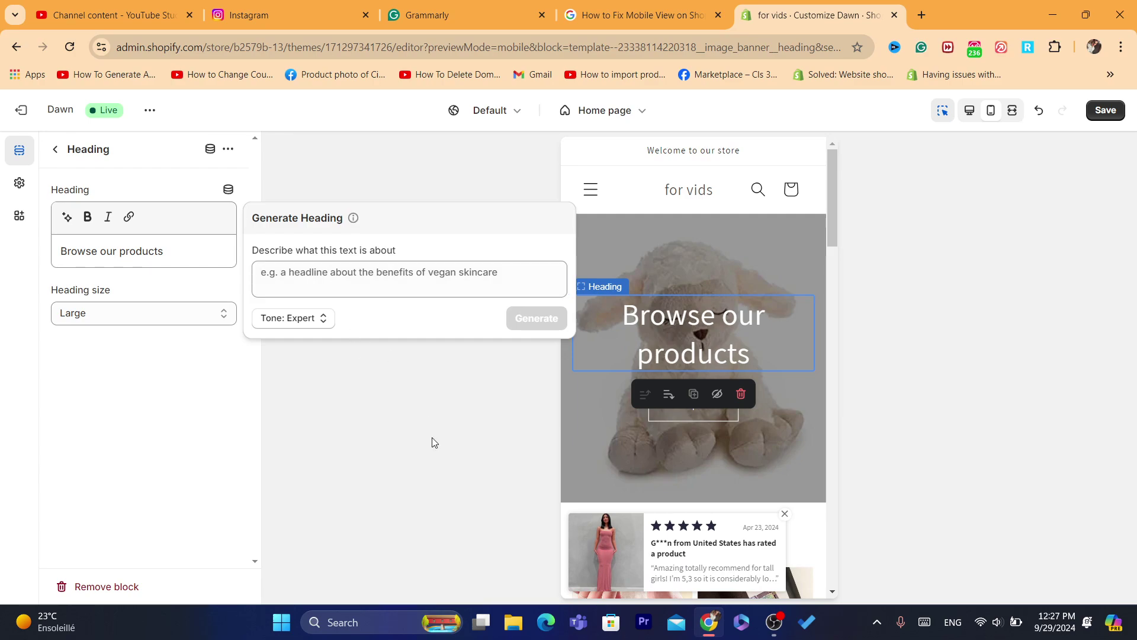
{"action": "left_click", "coordinate": [58, 150]}
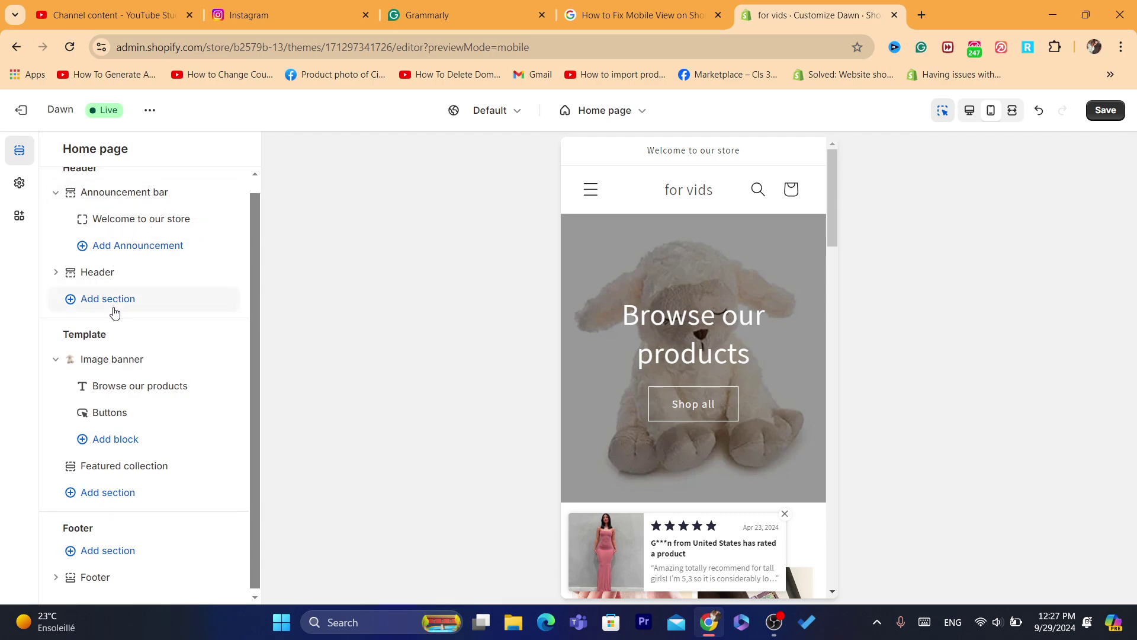
Add an Announcement bar section below the header, using the black Scheme 4 background.
{"action": "left_click", "coordinate": [154, 285]}
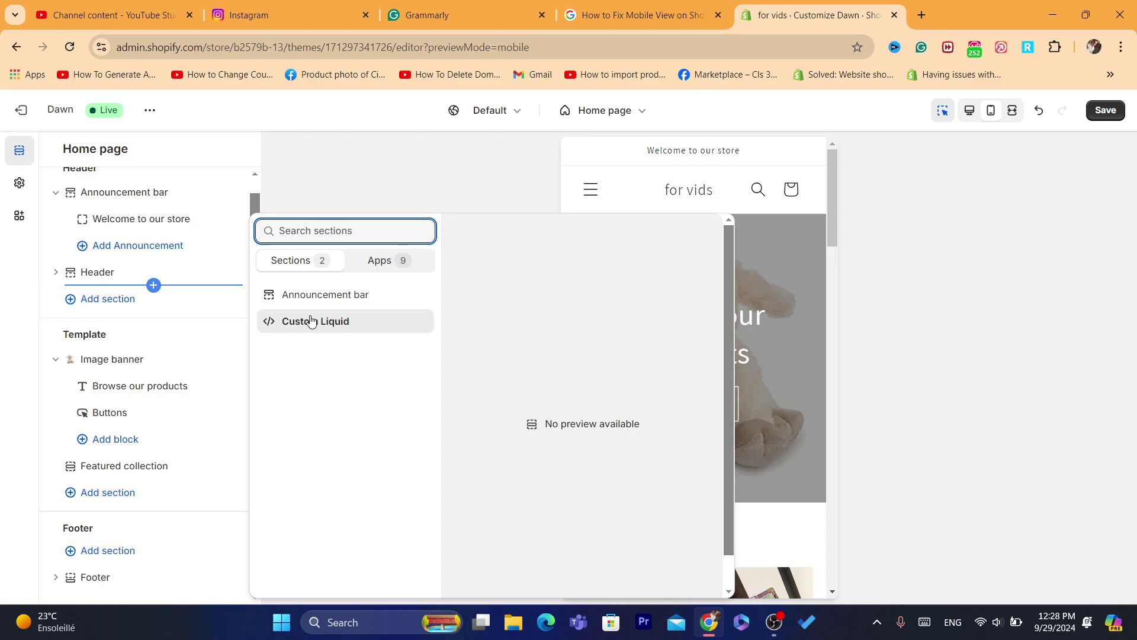
{"action": "left_click", "coordinate": [302, 295]}
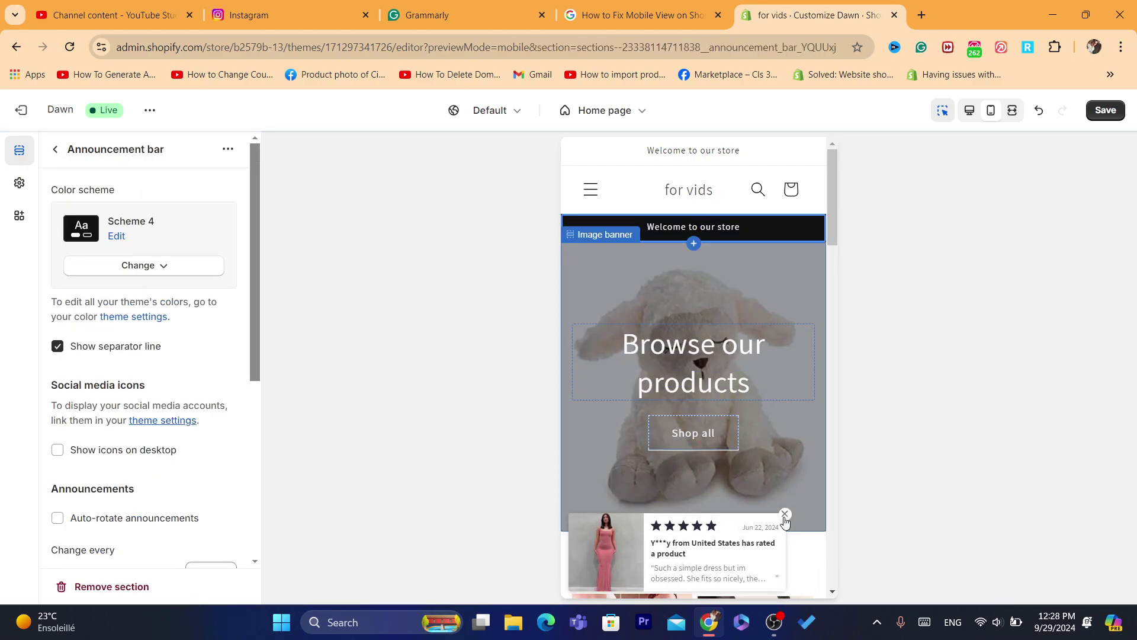
{"action": "left_click_drag", "start_coordinate": [836, 215], "coordinate": [830, 159]}
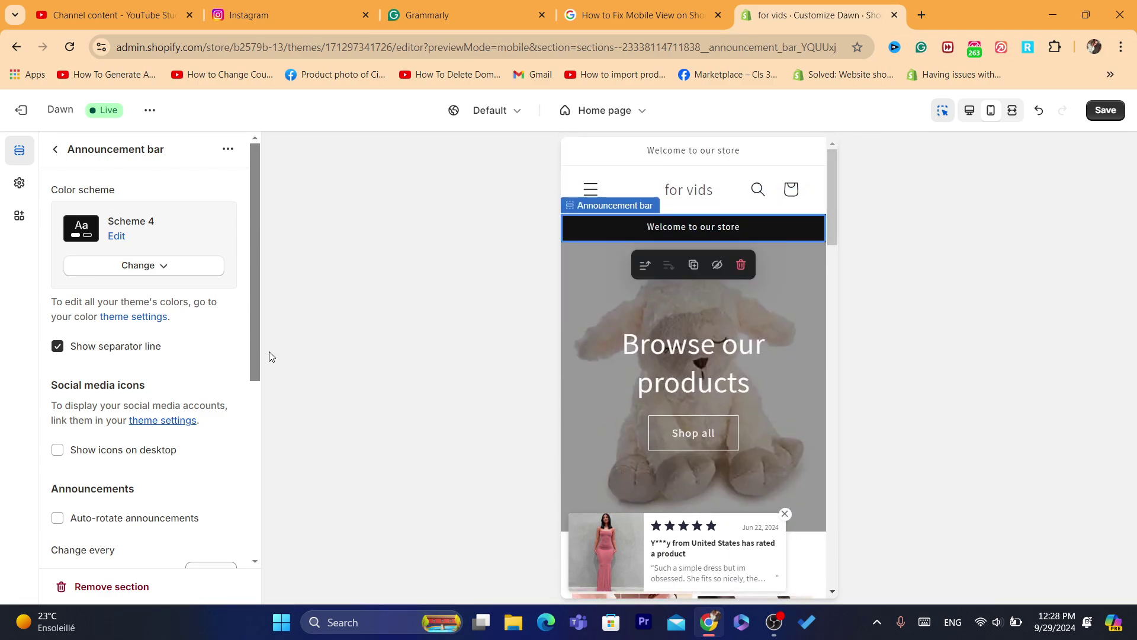
{"action": "left_click_drag", "start_coordinate": [248, 340], "coordinate": [40, 179]}
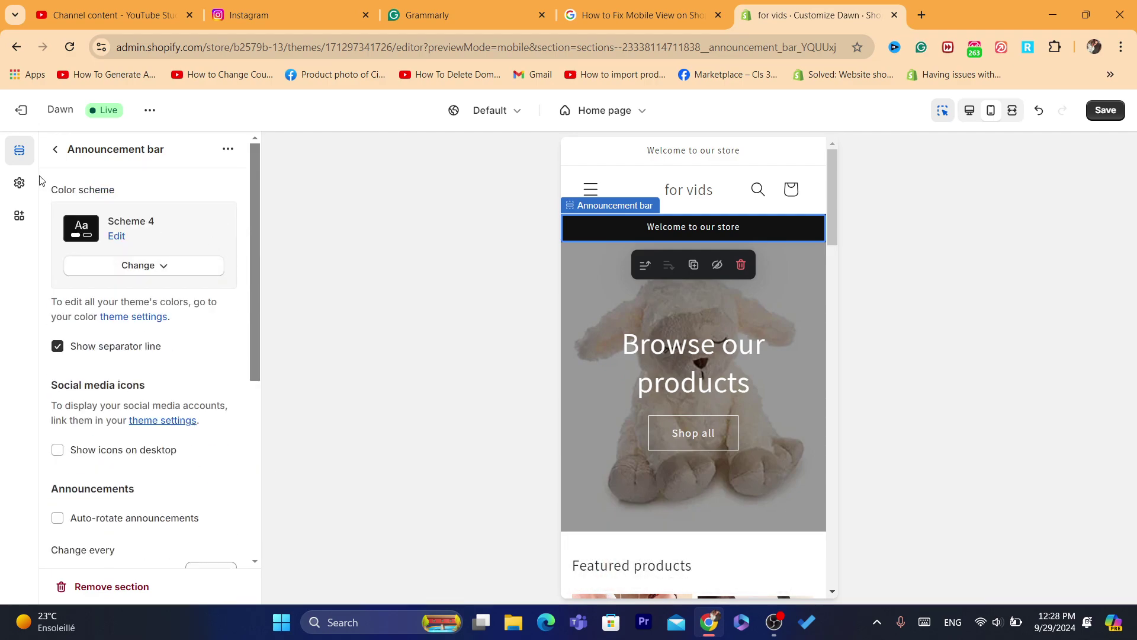
{"action": "left_click", "coordinate": [56, 150]}
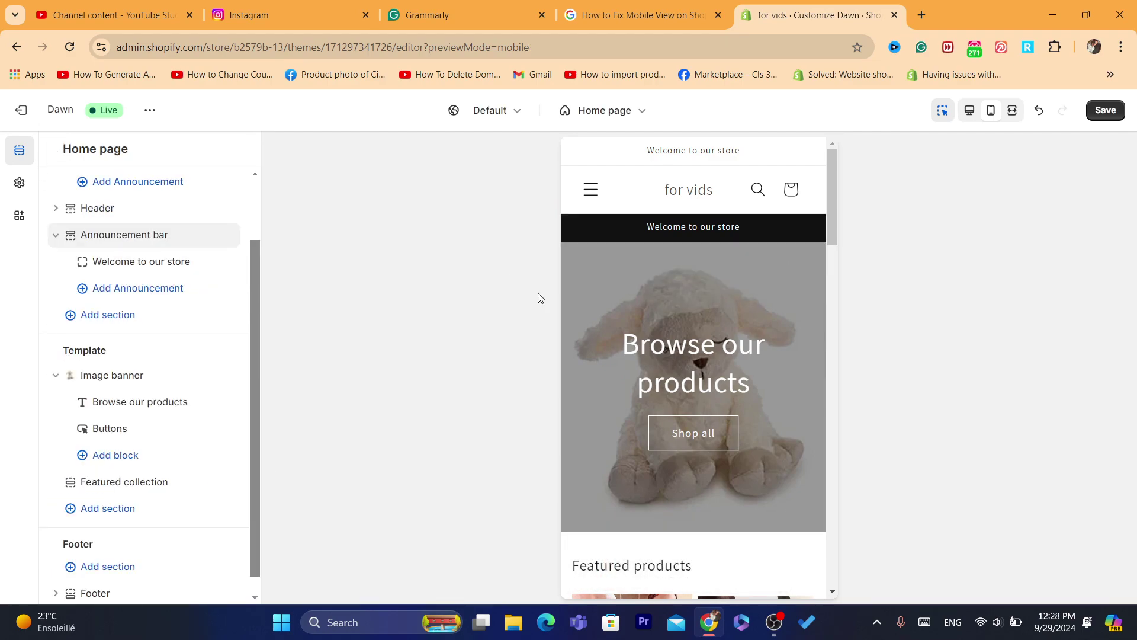